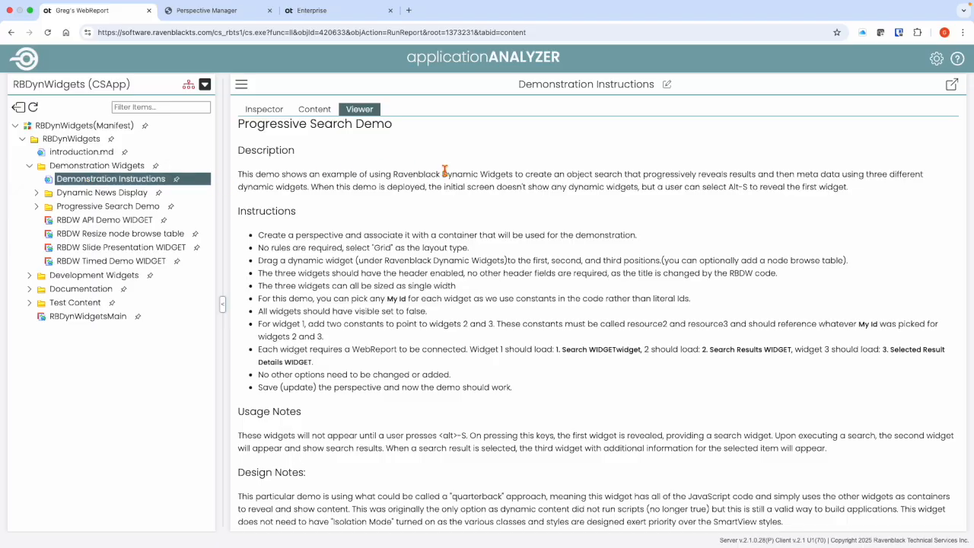
- Review the Progressive Search Demo setup instructions and list the WebReports in the Progressive Search Demo folder
{"action": "scroll", "coordinate": [446, 171], "scroll_direction": "up", "scroll_amount": 2}
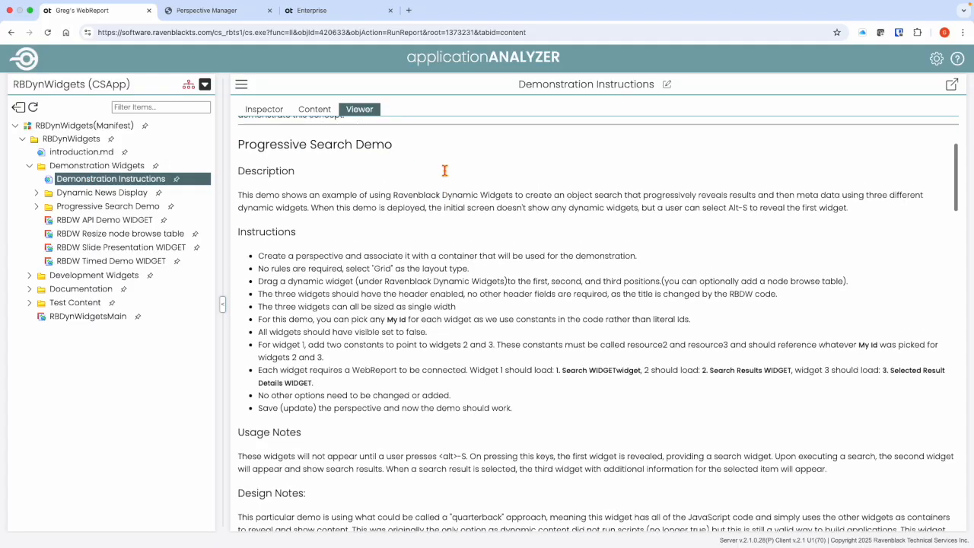
{"action": "scroll", "coordinate": [446, 171], "scroll_direction": "down", "scroll_amount": 2}
{"action": "scroll", "coordinate": [445, 171], "scroll_direction": "down", "scroll_amount": 1}
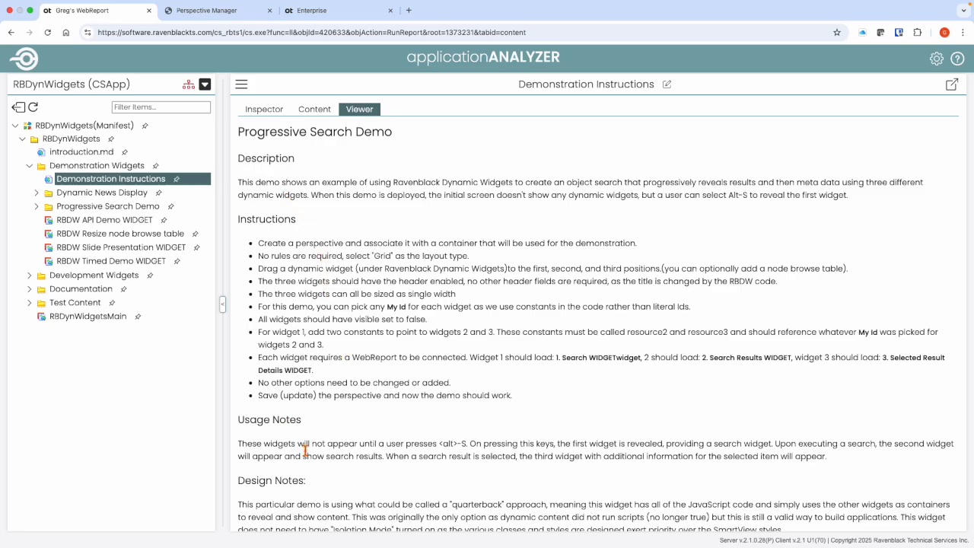
{"action": "scroll", "coordinate": [304, 451], "scroll_direction": "down", "scroll_amount": 2}
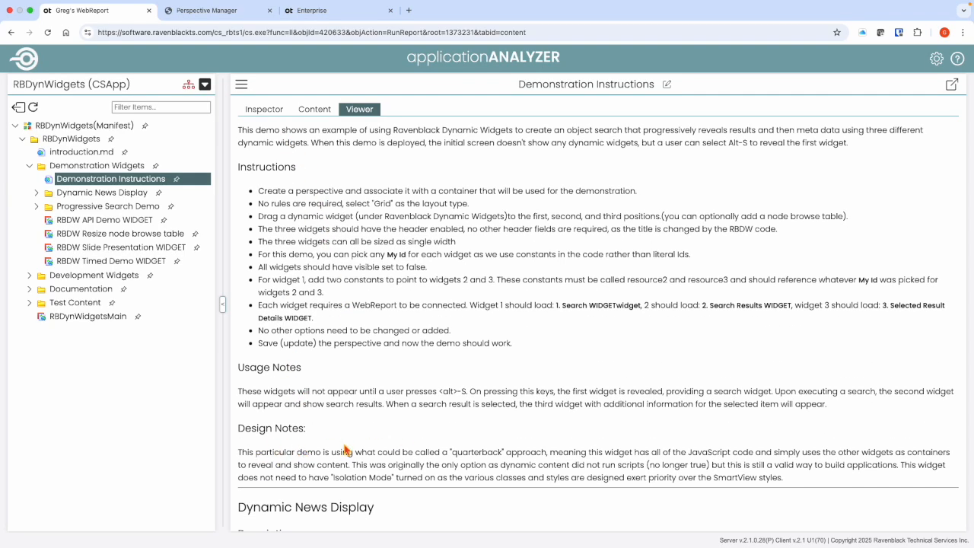
{"action": "scroll", "coordinate": [387, 451], "scroll_direction": "up", "scroll_amount": 1}
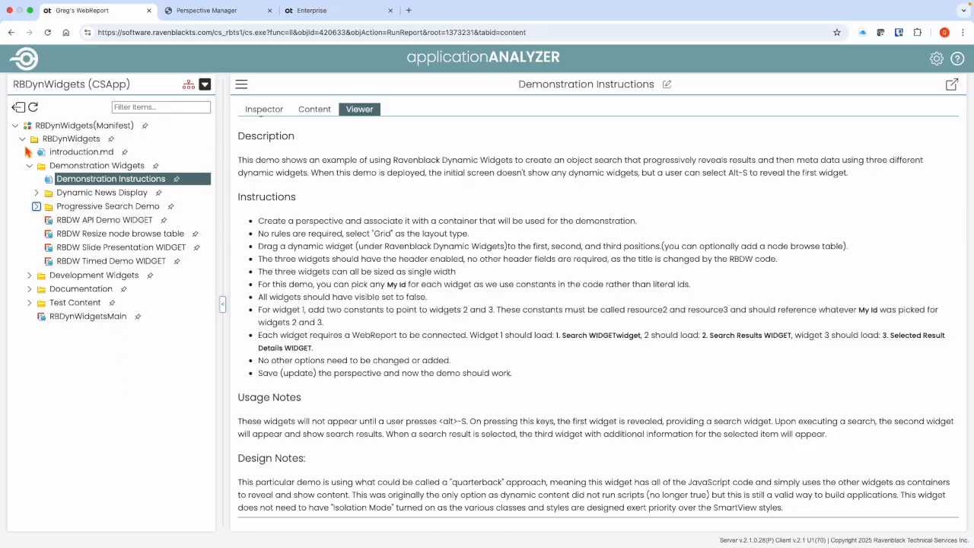
{"action": "left_click", "coordinate": [37, 206]}
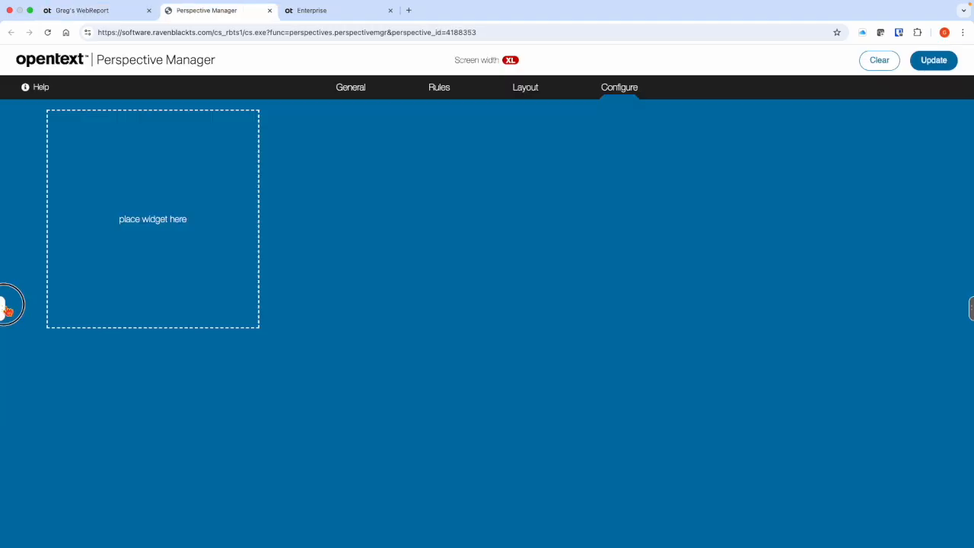
- In Perspective Manager, place three RB Dynamic Widgets from Ravenblack Dynamic Widgets in the first three layout positions
{"action": "left_click", "coordinate": [5, 309]}
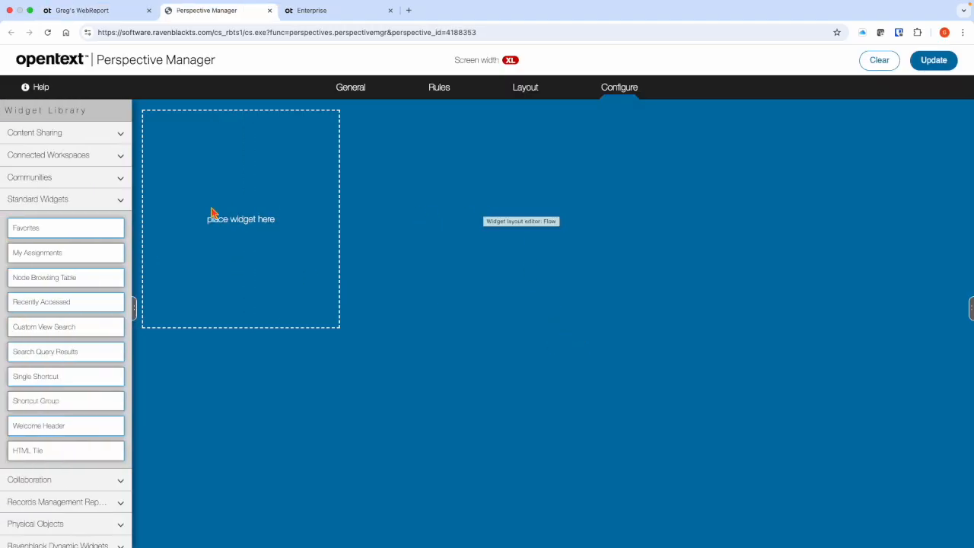
{"action": "left_click", "coordinate": [67, 206]}
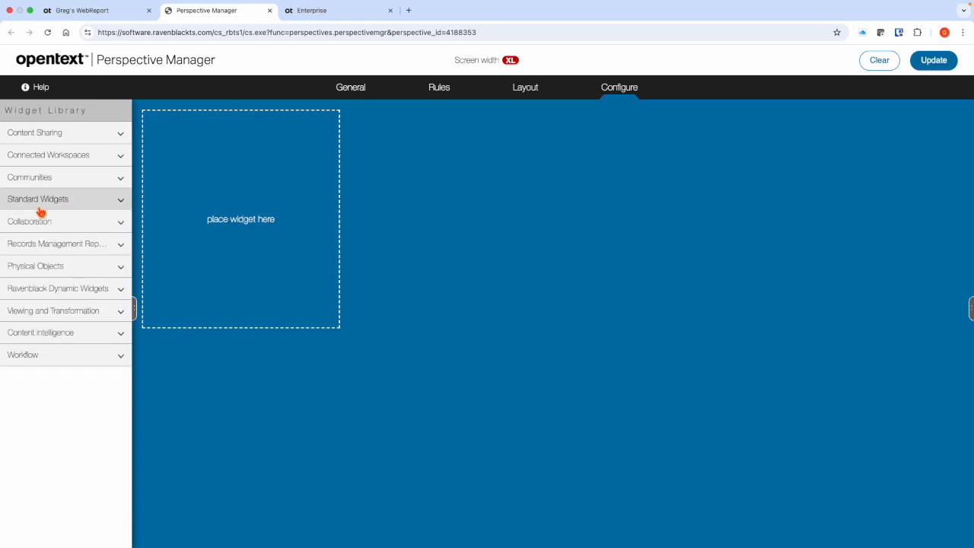
{"action": "left_click", "coordinate": [44, 290]}
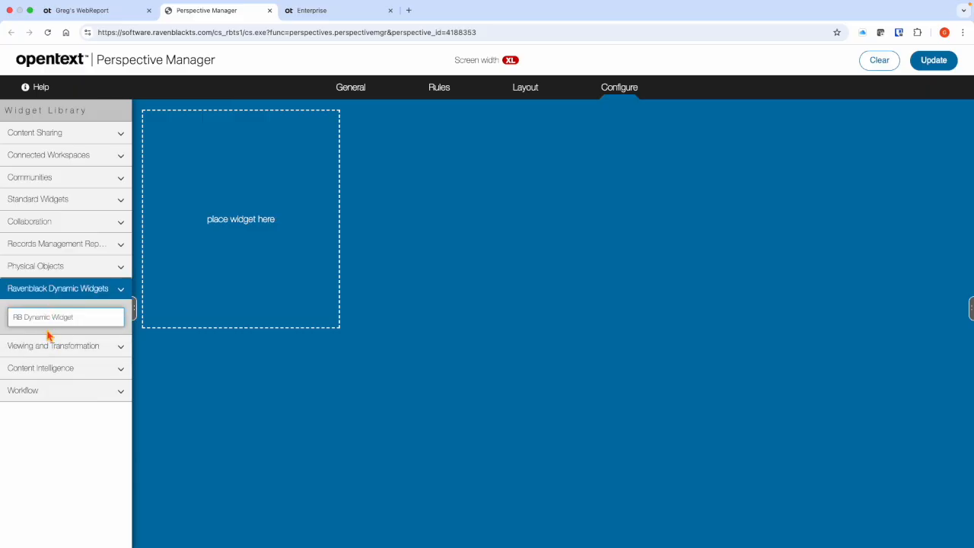
{"action": "left_click_drag", "start_coordinate": [46, 318], "coordinate": [228, 221]}
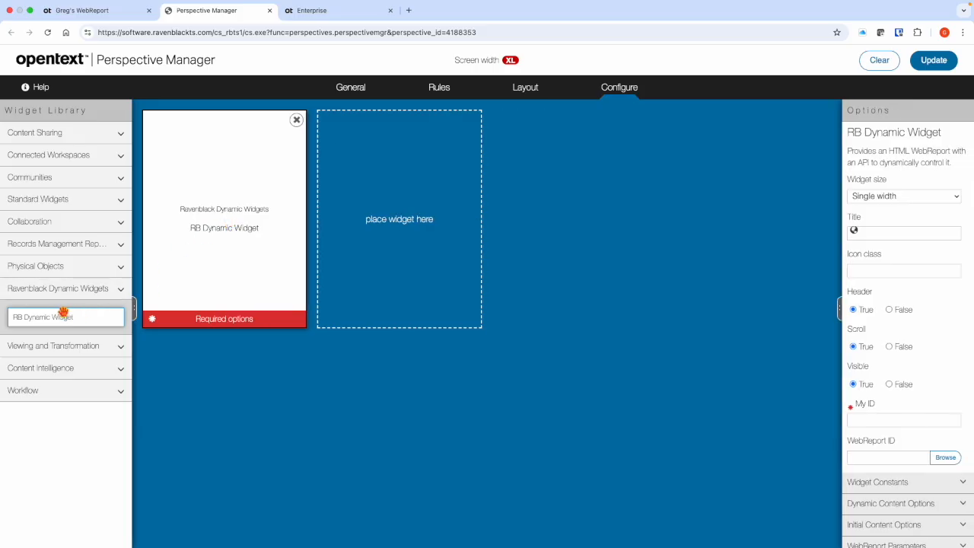
{"action": "left_click_drag", "start_coordinate": [64, 315], "coordinate": [397, 232]}
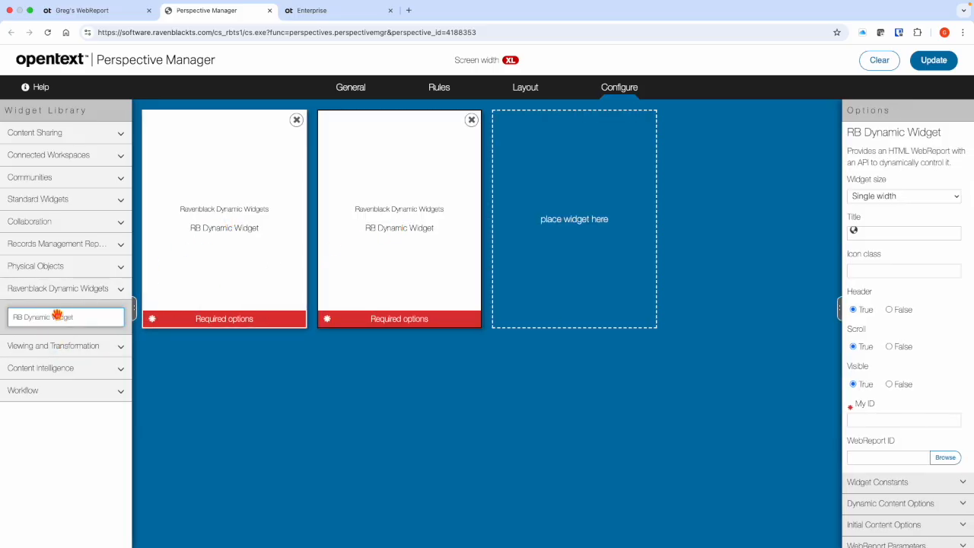
{"action": "left_click_drag", "start_coordinate": [59, 317], "coordinate": [572, 219]}
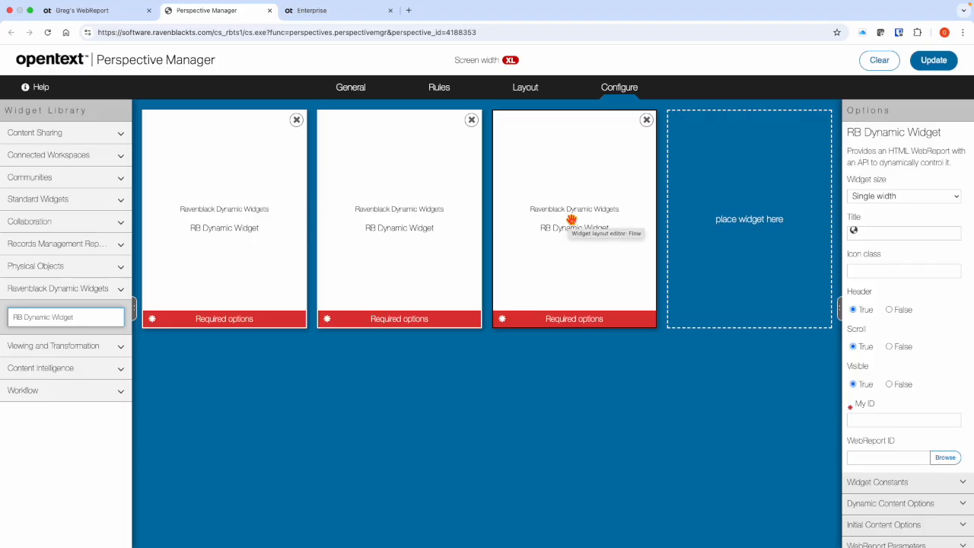
- Set Visible to False for all three RB Dynamic Widgets
{"action": "left_click", "coordinate": [243, 243]}
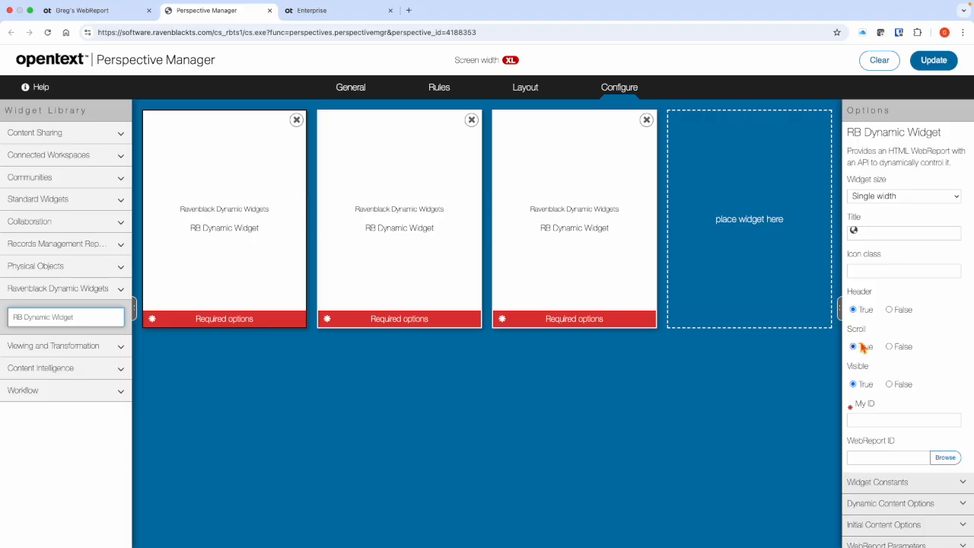
{"action": "left_click", "coordinate": [889, 385]}
{"action": "left_click", "coordinate": [396, 236]}
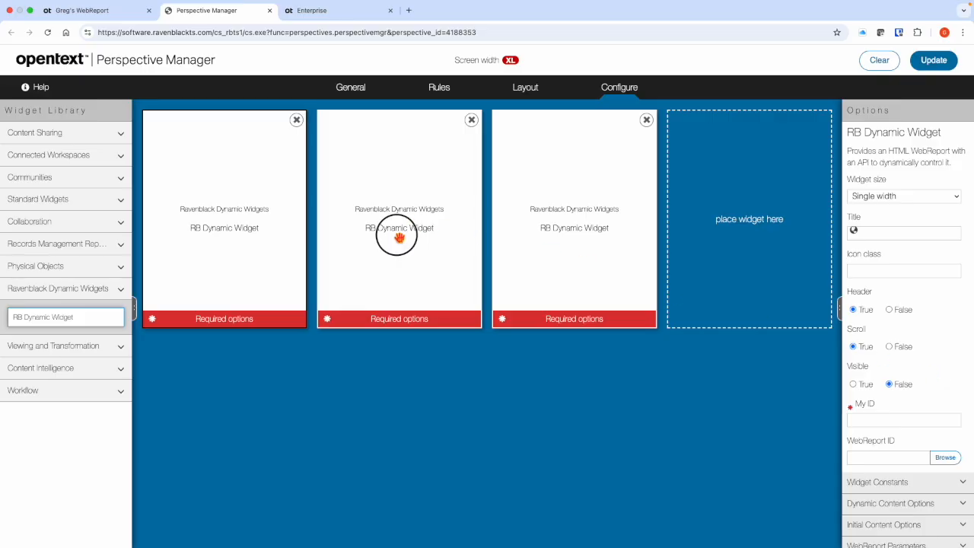
{"action": "left_click", "coordinate": [888, 384]}
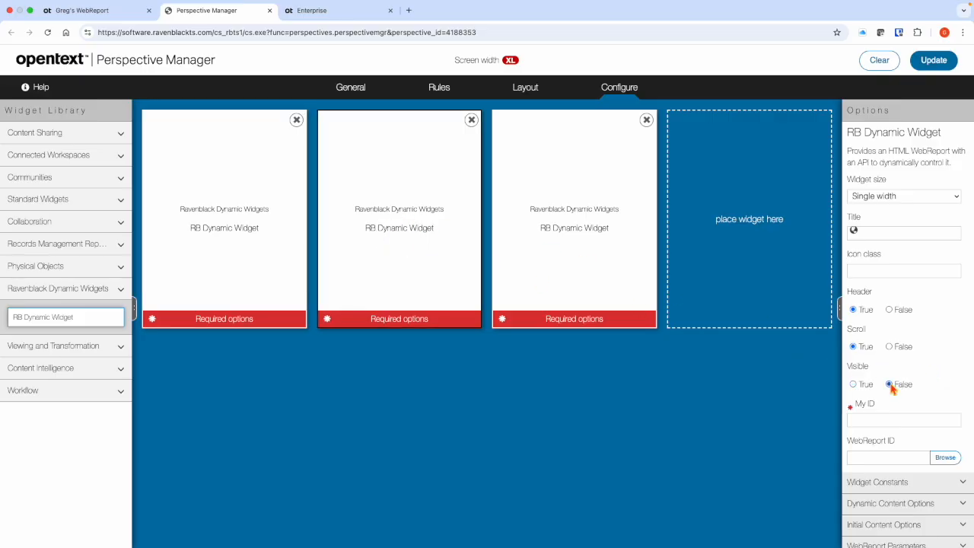
{"action": "left_click", "coordinate": [582, 244]}
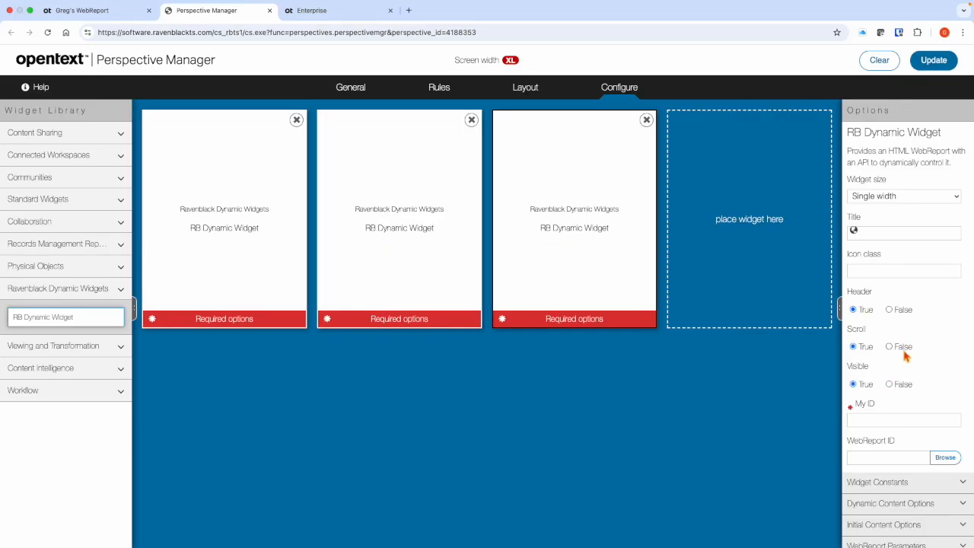
{"action": "left_click", "coordinate": [892, 384]}
- Set the first widget's My ID to SearchWidget
{"action": "left_click", "coordinate": [232, 270]}
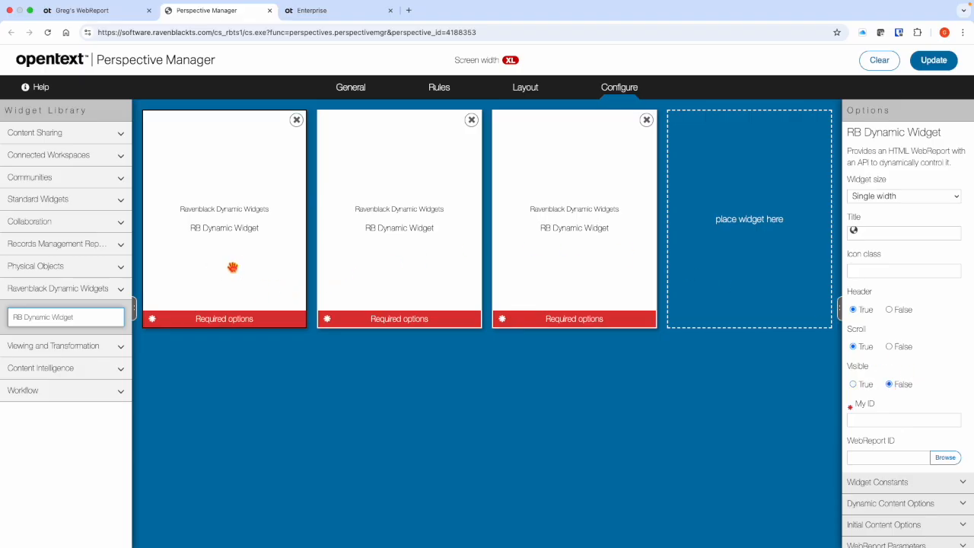
{"action": "left_click", "coordinate": [883, 419]}
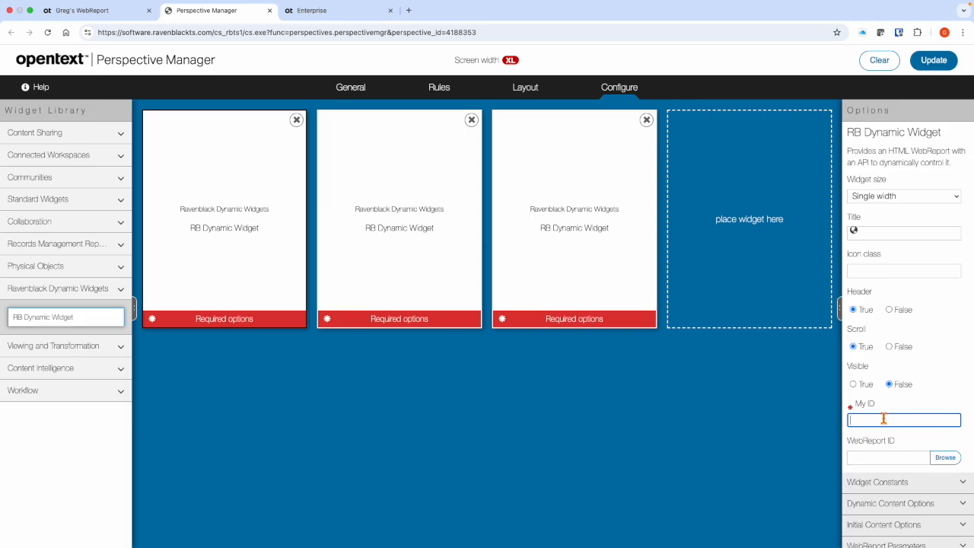
{"action": "type", "text": "SearchWidget"}
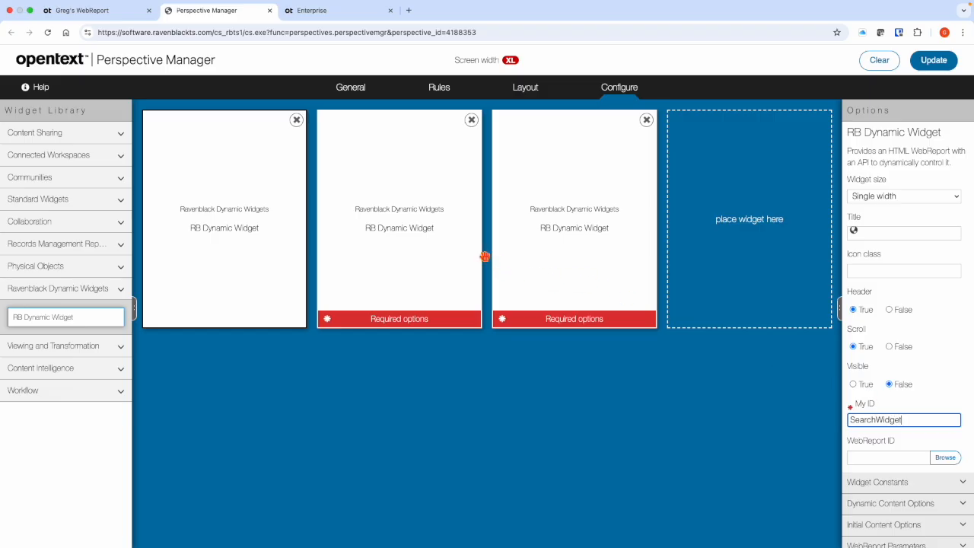
- Set the second widget's My ID to ResultsWidget
{"action": "left_click", "coordinate": [432, 258]}
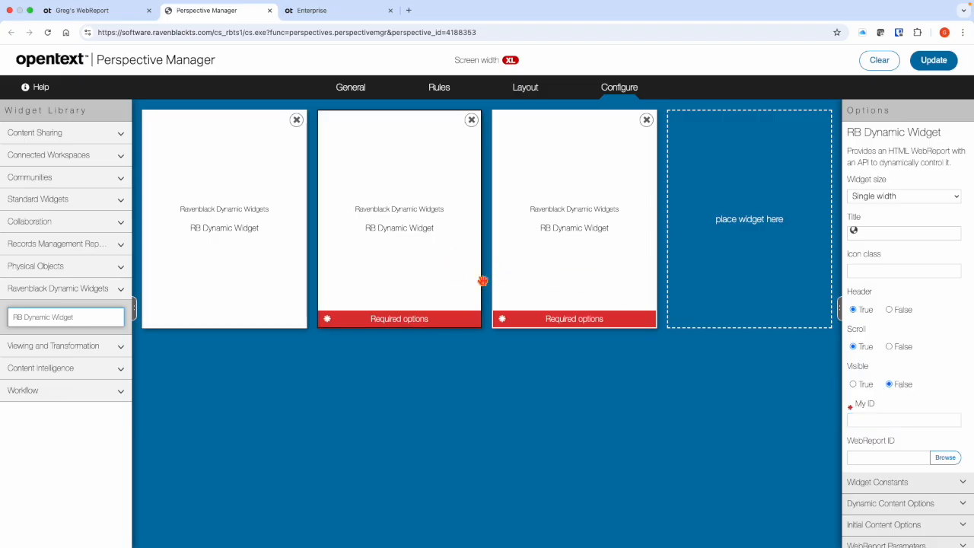
{"action": "left_click", "coordinate": [879, 422]}
{"action": "type", "text": "Res"}
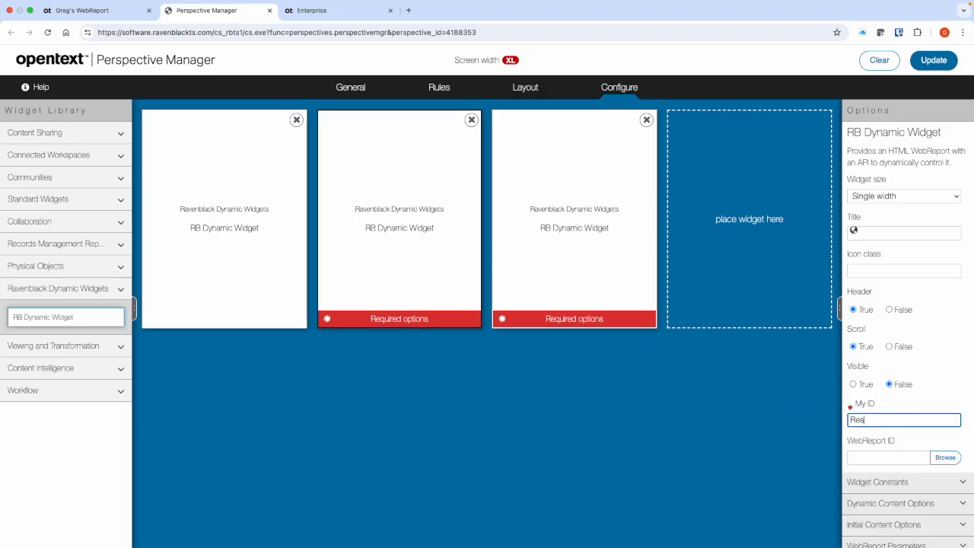
{"action": "type", "text": "ultsWidget"}
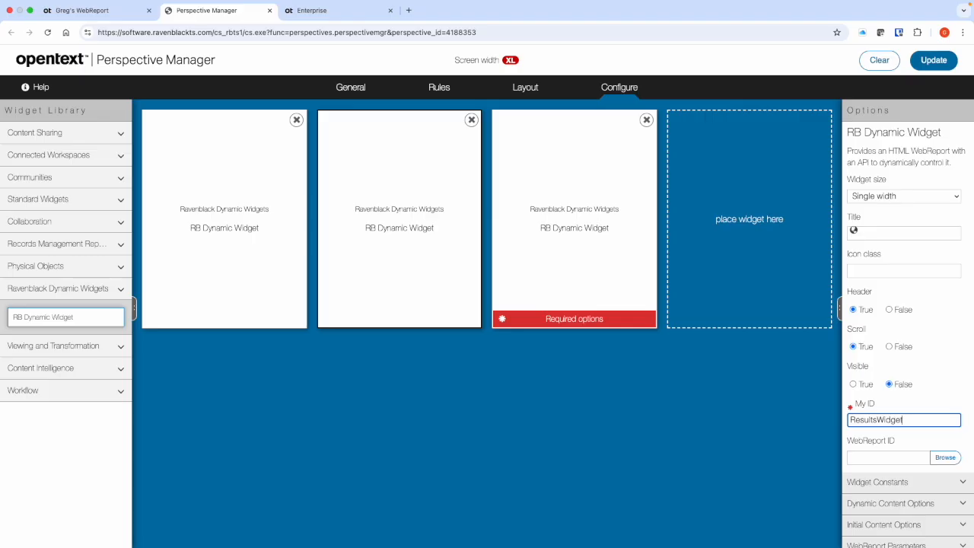
- Set the third widget's My ID to DetailsWidget
{"action": "left_click", "coordinate": [567, 219]}
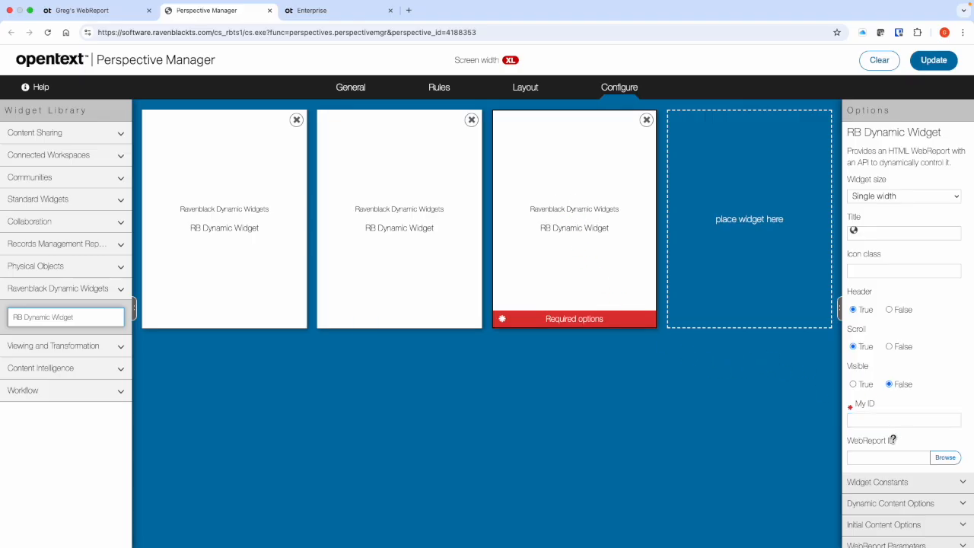
{"action": "left_click", "coordinate": [878, 425]}
{"action": "type", "text": "DetailsWidget"}
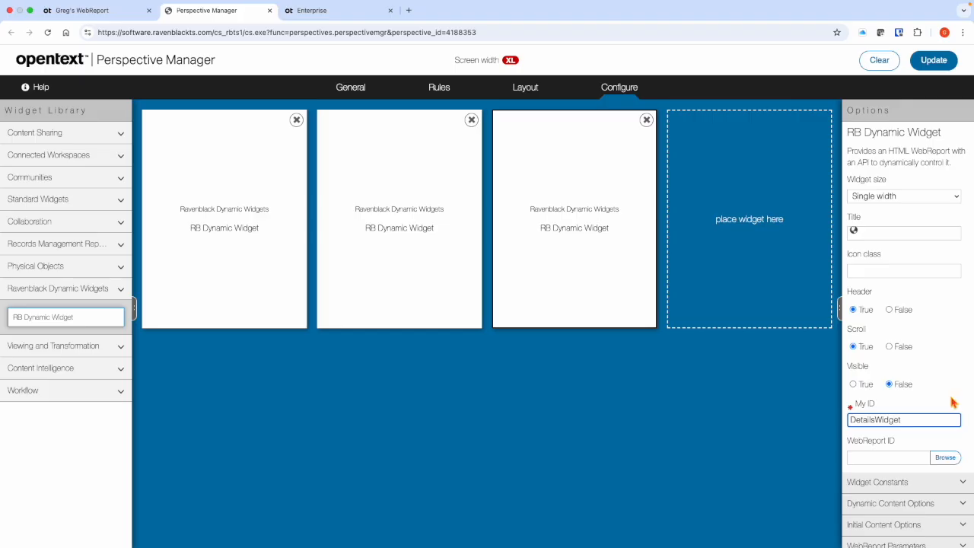
- Assign the WebReport "1. Search WIDGET" from the Progressive Search Demo folder to the first widget
{"action": "left_click", "coordinate": [250, 231]}
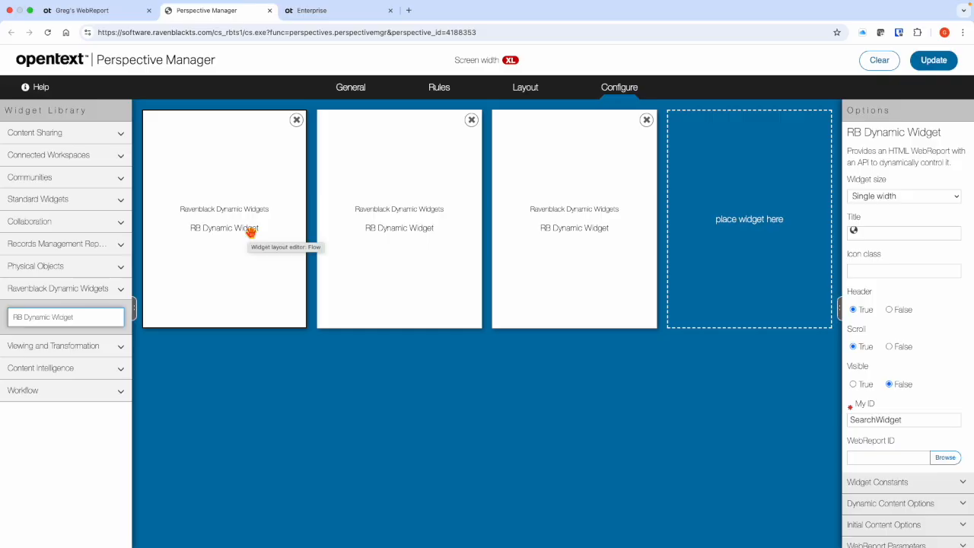
{"action": "left_click", "coordinate": [948, 459]}
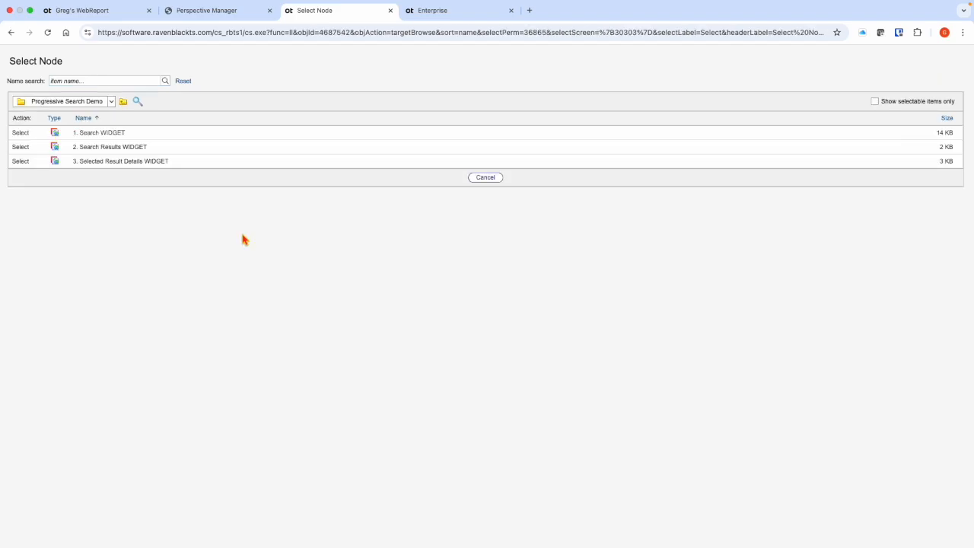
{"action": "left_click", "coordinate": [111, 101]}
{"action": "left_click", "coordinate": [21, 134]}
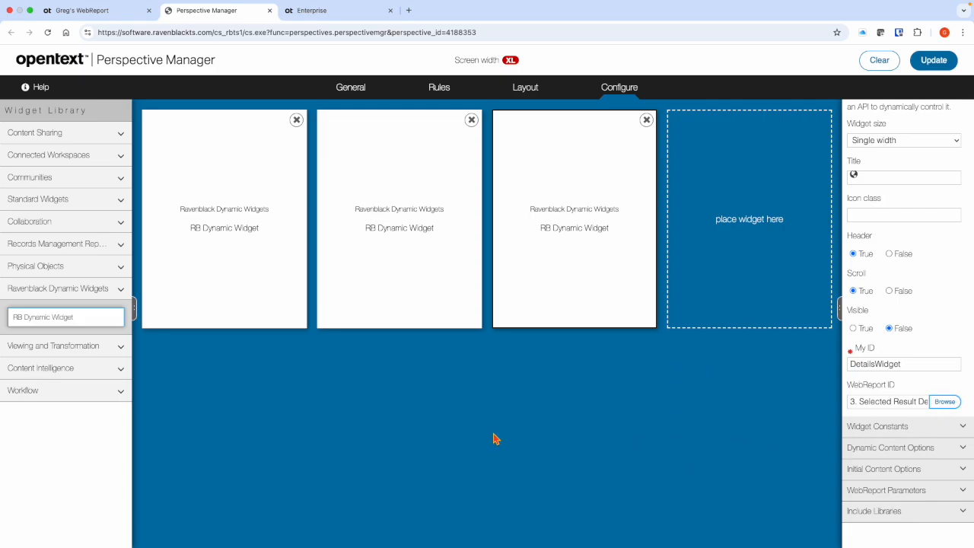
- Add a widget constant named resource2 with the value ResultsWidget to the first widget
{"action": "left_click", "coordinate": [219, 184]}
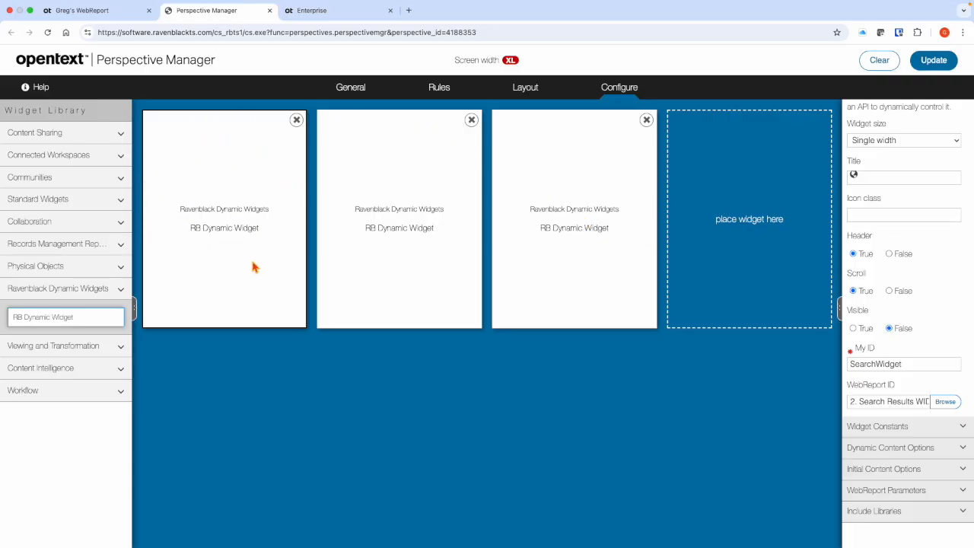
{"action": "left_click", "coordinate": [894, 428]}
{"action": "scroll", "coordinate": [894, 428], "scroll_direction": "down", "scroll_amount": 3}
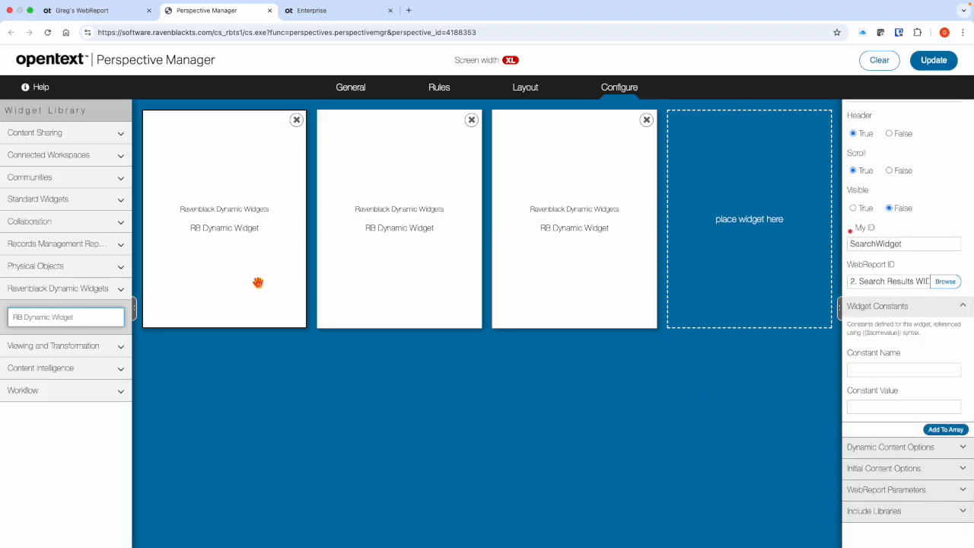
{"action": "left_click", "coordinate": [863, 370]}
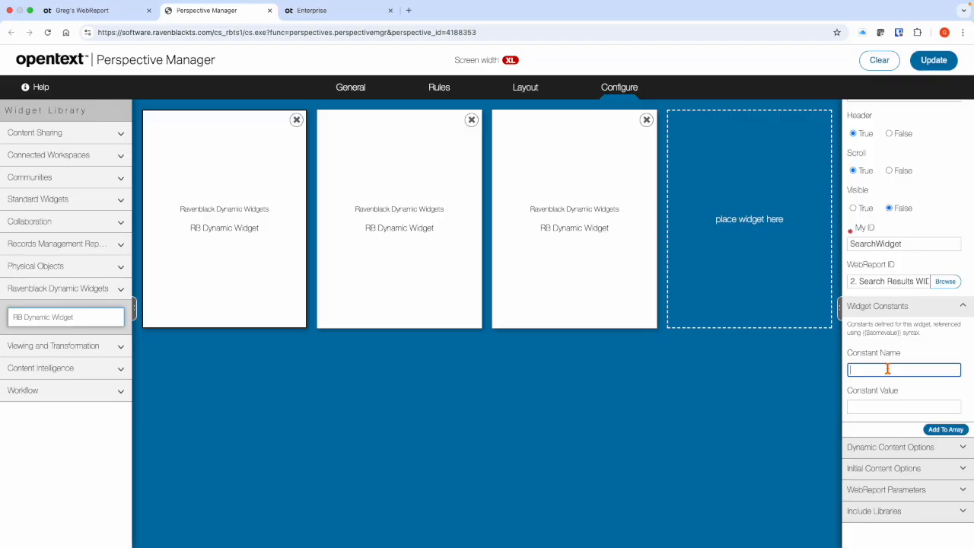
{"action": "type", "text": "resource2"}
{"action": "left_click", "coordinate": [886, 408]}
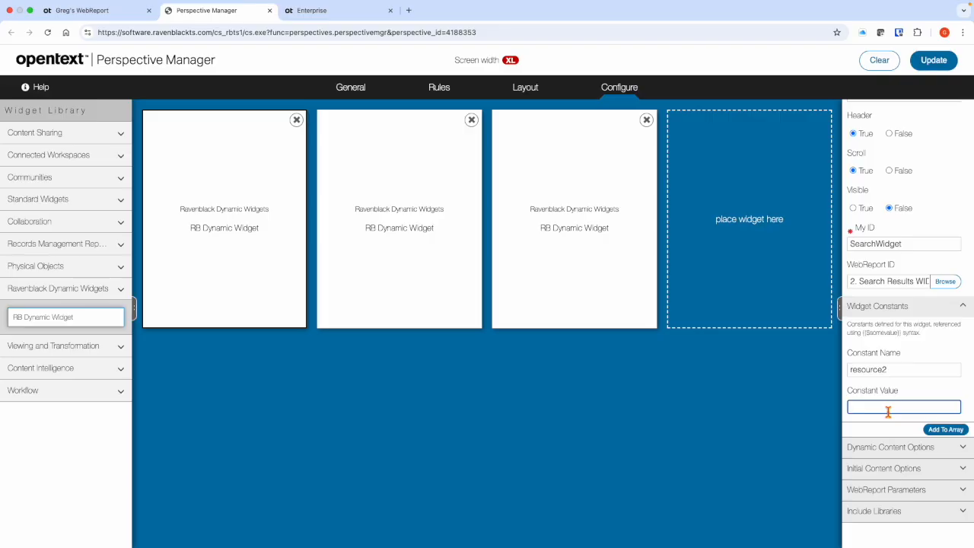
{"action": "type", "text": "ResultsWidget"}
{"action": "left_click", "coordinate": [946, 429]}
- Add a second constant named resource3 with the value DetailsWidget to the first widget
{"action": "left_click", "coordinate": [858, 386]}
{"action": "type", "text": "resource3"}
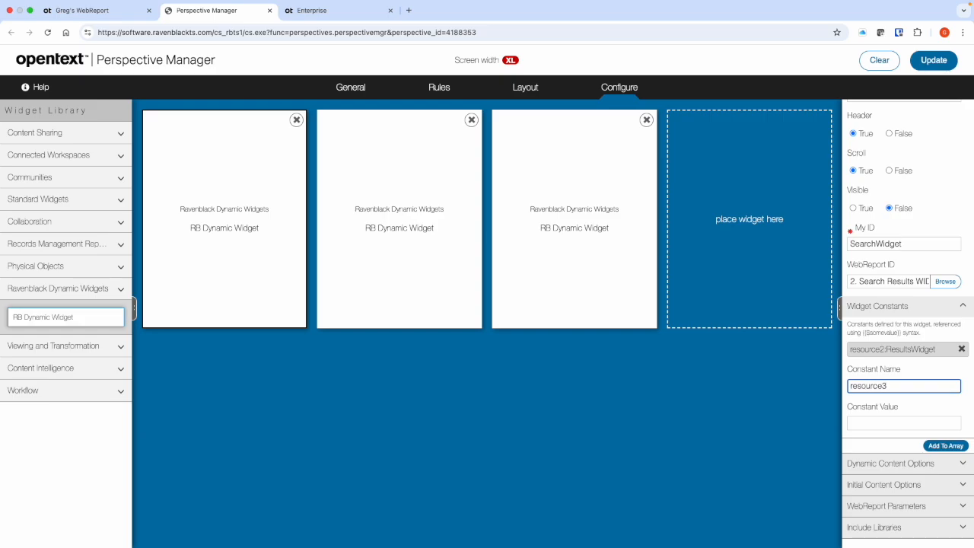
{"action": "left_click", "coordinate": [873, 424]}
{"action": "type", "text": "DEt"}
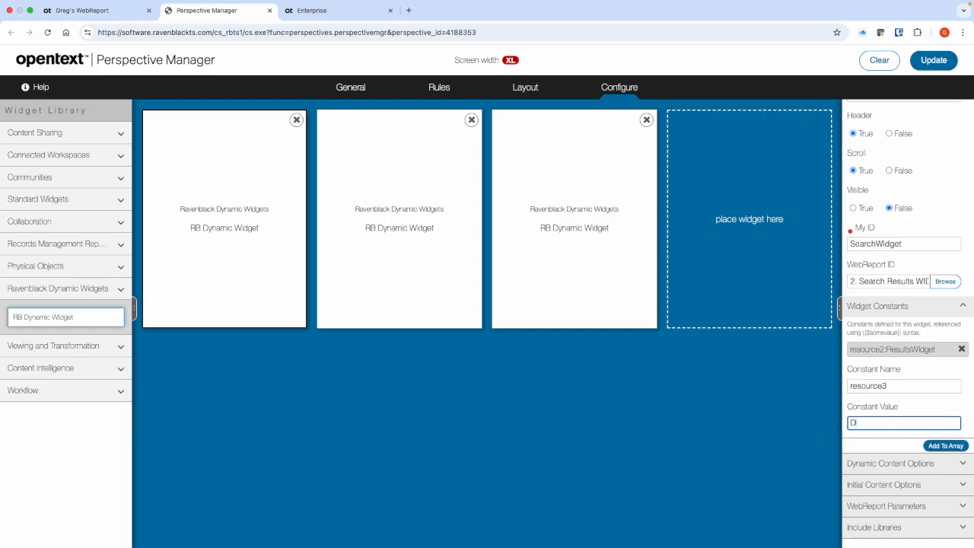
{"action": "key", "text": "BackSpace"}
{"action": "type", "text": "etailsWidget"}
{"action": "left_click", "coordinate": [949, 447]}
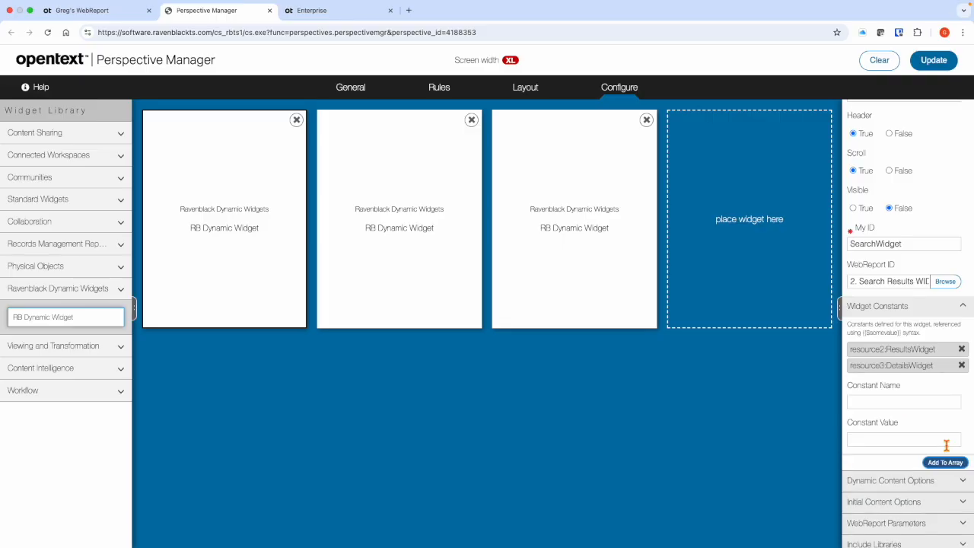
{"action": "left_click", "coordinate": [747, 389]}
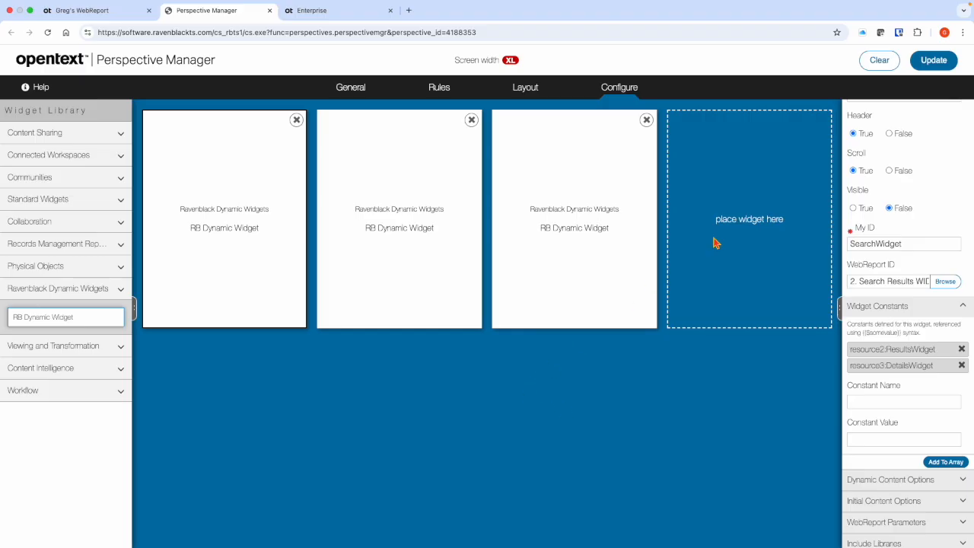
- Save the updated perspective, accept the override update, and dismiss the success notice
{"action": "left_click", "coordinate": [926, 67]}
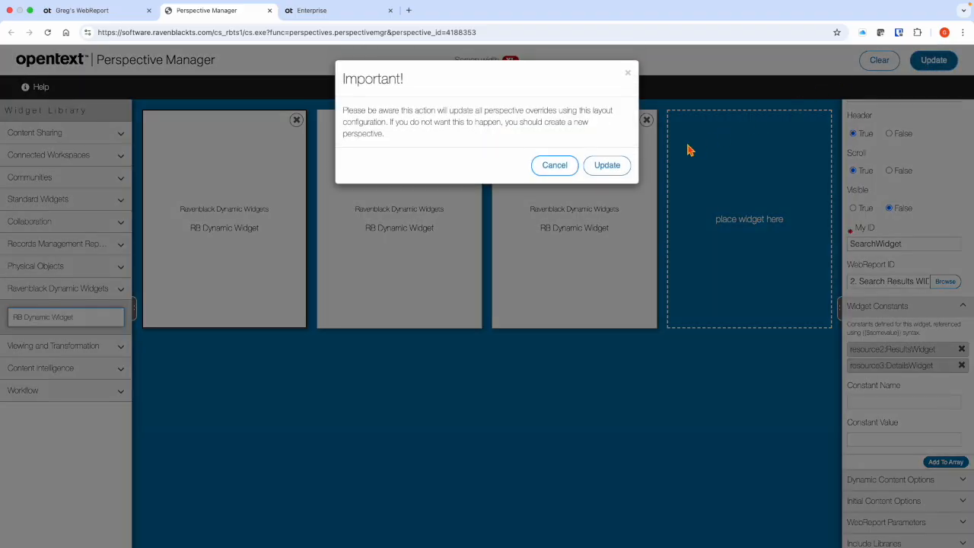
{"action": "left_click", "coordinate": [620, 166]}
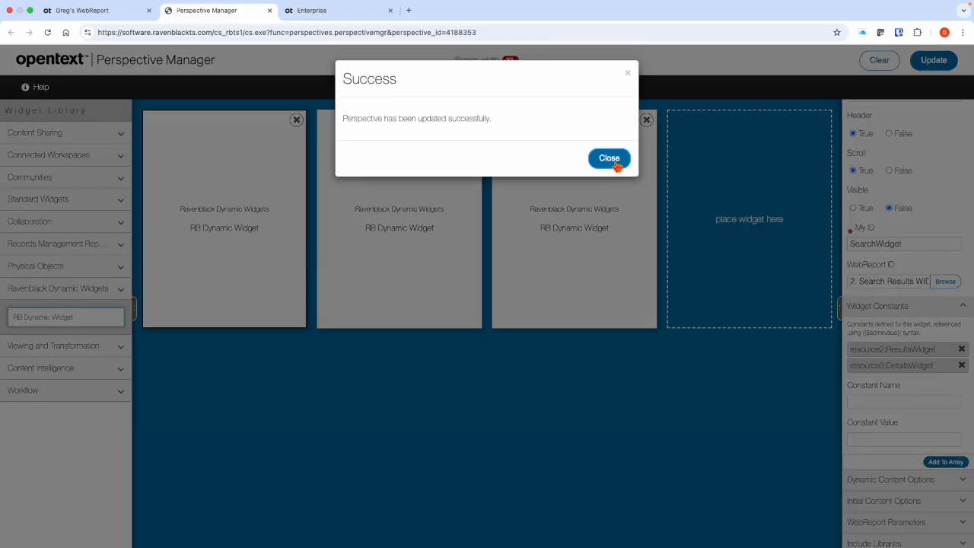
{"action": "left_click", "coordinate": [615, 163]}
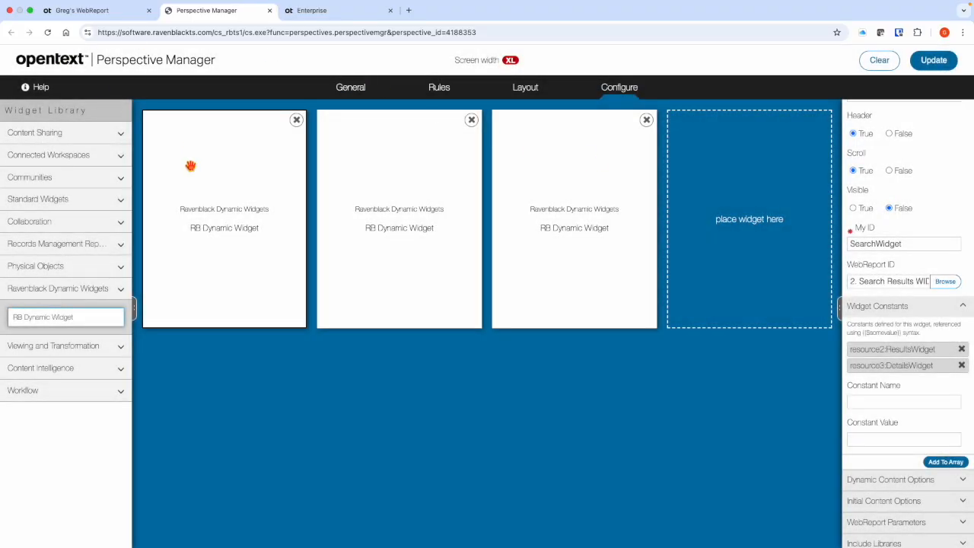
- Switch to Application Analyzer and open the content of the 1. Search WIDGET WebReport
{"action": "left_click", "coordinate": [85, 11]}
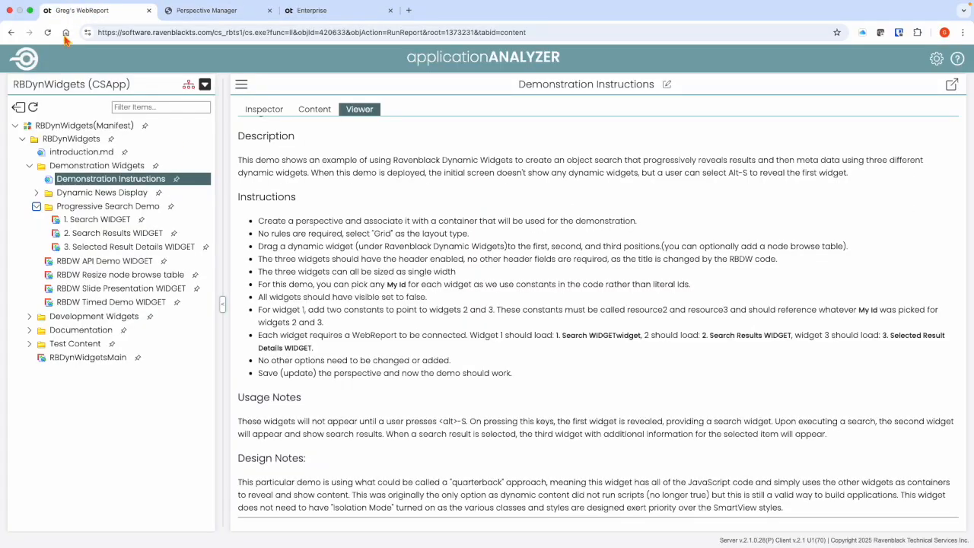
{"action": "left_click", "coordinate": [81, 220]}
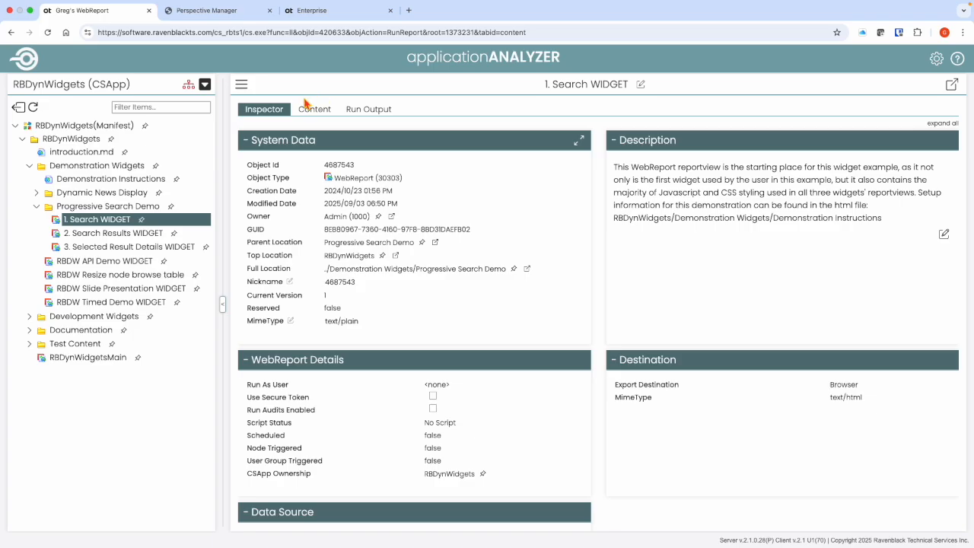
{"action": "left_click", "coordinate": [314, 108]}
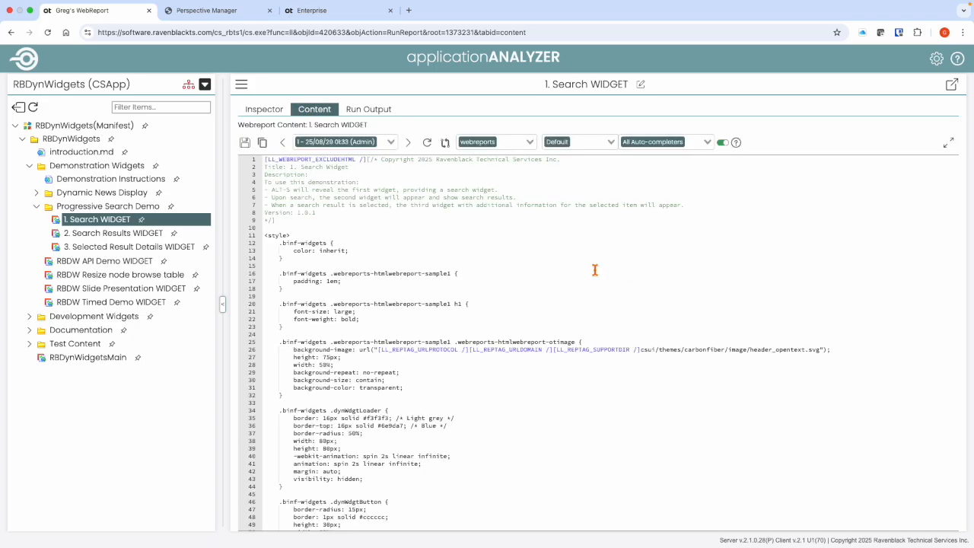
- Look through the Search WIDGET code for the detailsWR function and highlight its {{resource3}} constant reference
{"action": "left_click", "coordinate": [563, 383]}
{"action": "scroll", "coordinate": [563, 382], "scroll_direction": "down", "scroll_amount": 10}
{"action": "scroll", "coordinate": [562, 383], "scroll_direction": "down", "scroll_amount": 20}
{"action": "scroll", "coordinate": [562, 382], "scroll_direction": "down", "scroll_amount": 3}
{"action": "scroll", "coordinate": [562, 382], "scroll_direction": "up", "scroll_amount": 4}
{"action": "scroll", "coordinate": [490, 326], "scroll_direction": "up", "scroll_amount": 2}
{"action": "double_click", "coordinate": [346, 336]}
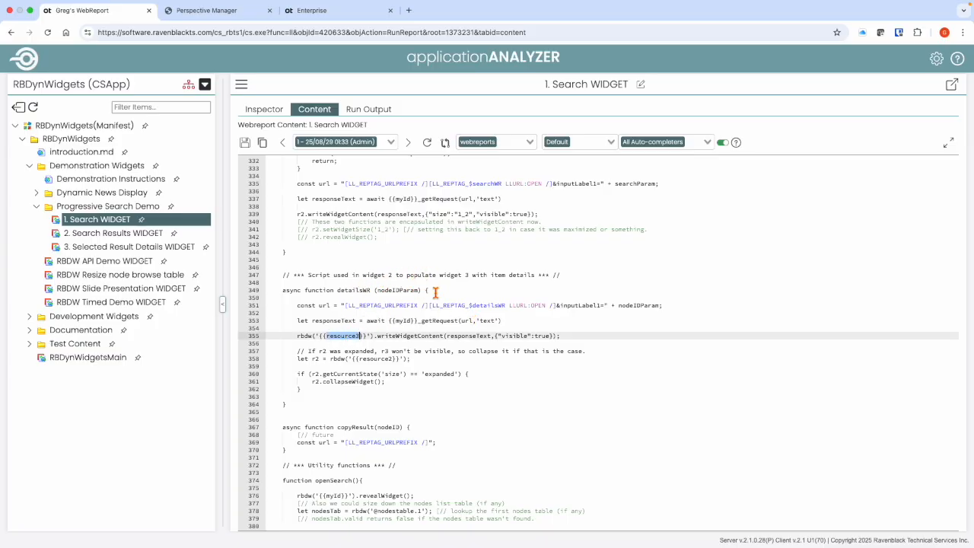
{"action": "left_click", "coordinate": [323, 336]}
{"action": "left_click_drag", "start_coordinate": [323, 336], "coordinate": [368, 338]}
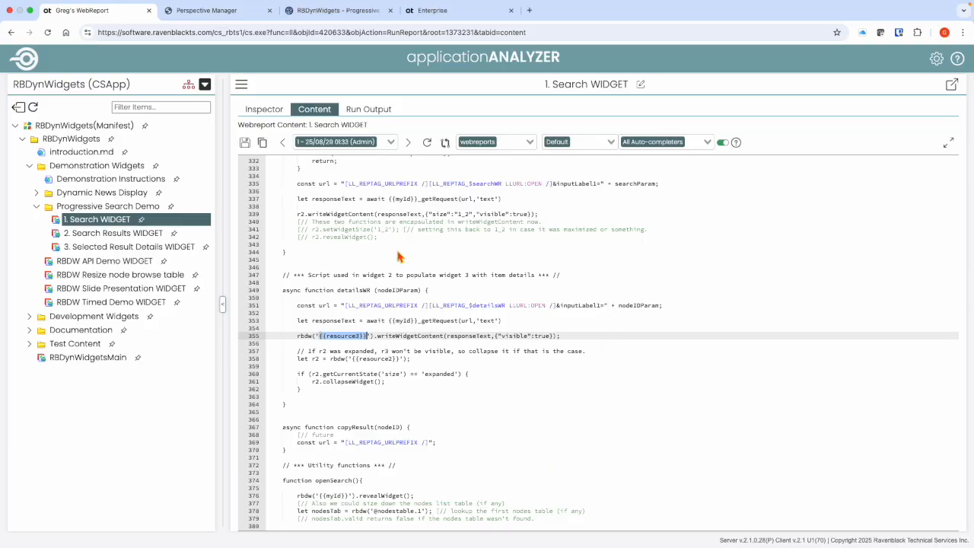
- After reviewing the layout in Perspective Manager, run a Quick Search for "test" on the RBDynWidgets - Progressive Search Example page
{"action": "left_click", "coordinate": [215, 12]}
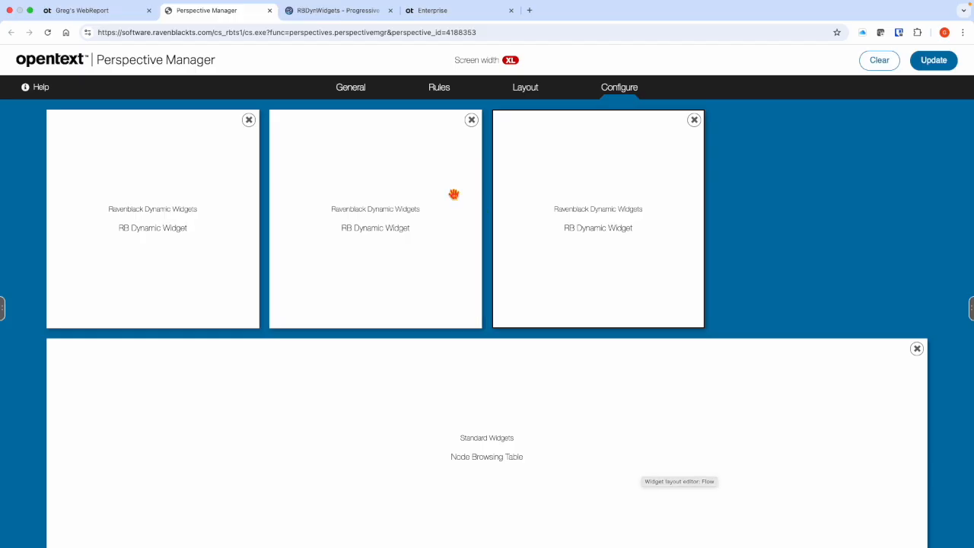
{"action": "left_click", "coordinate": [347, 14]}
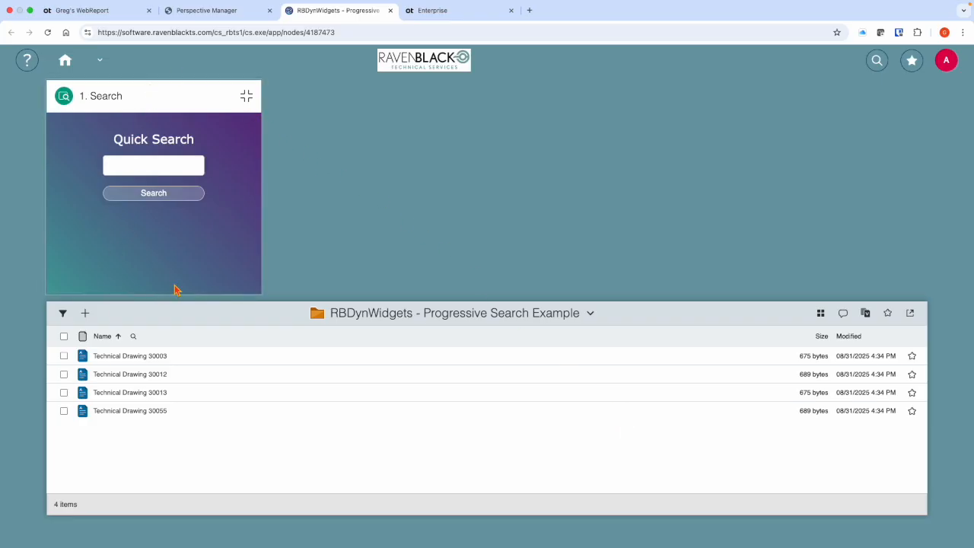
{"action": "left_click", "coordinate": [142, 163]}
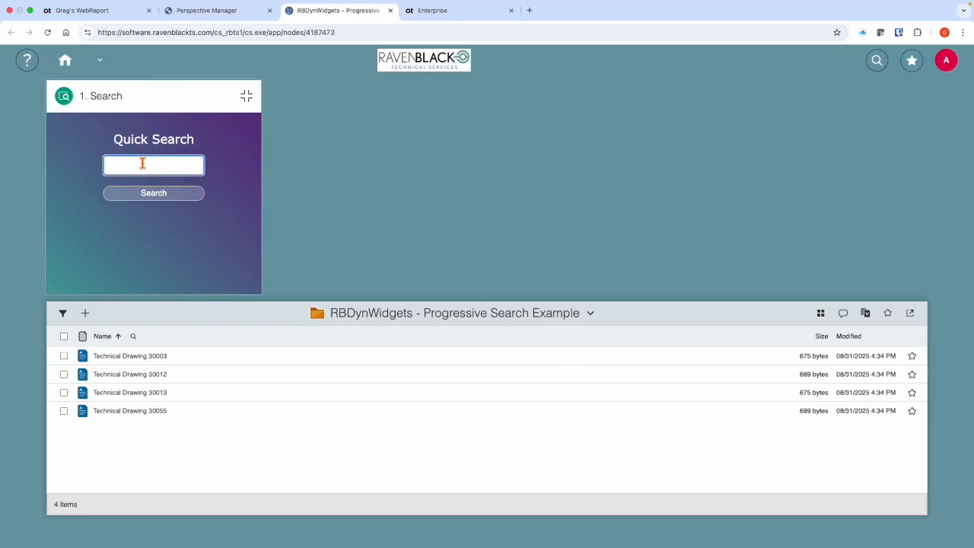
{"action": "type", "text": "test"}
{"action": "left_click", "coordinate": [151, 201]}
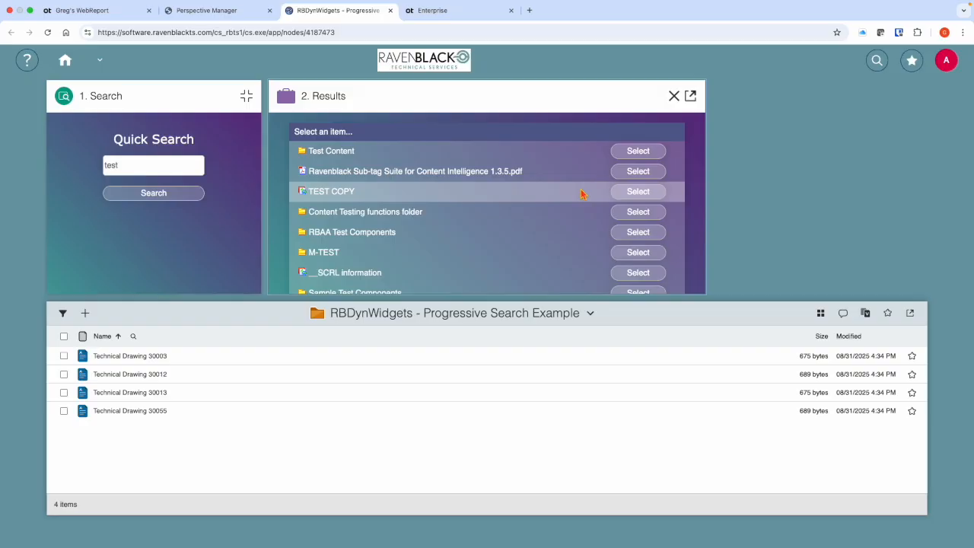
- Browse the Results widget and select Ravenblack Sub-tag Suite for Content Intelligence 1.3.5.pdf to show its details
{"action": "scroll", "coordinate": [570, 198], "scroll_direction": "down", "scroll_amount": 10}
{"action": "scroll", "coordinate": [570, 198], "scroll_direction": "up", "scroll_amount": 5}
{"action": "scroll", "coordinate": [570, 200], "scroll_direction": "up", "scroll_amount": 5}
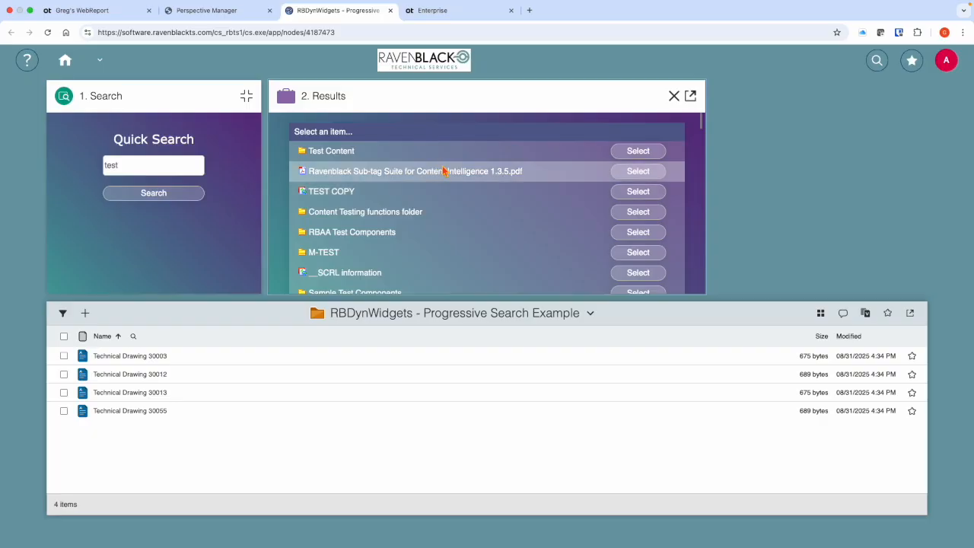
{"action": "left_click", "coordinate": [639, 172]}
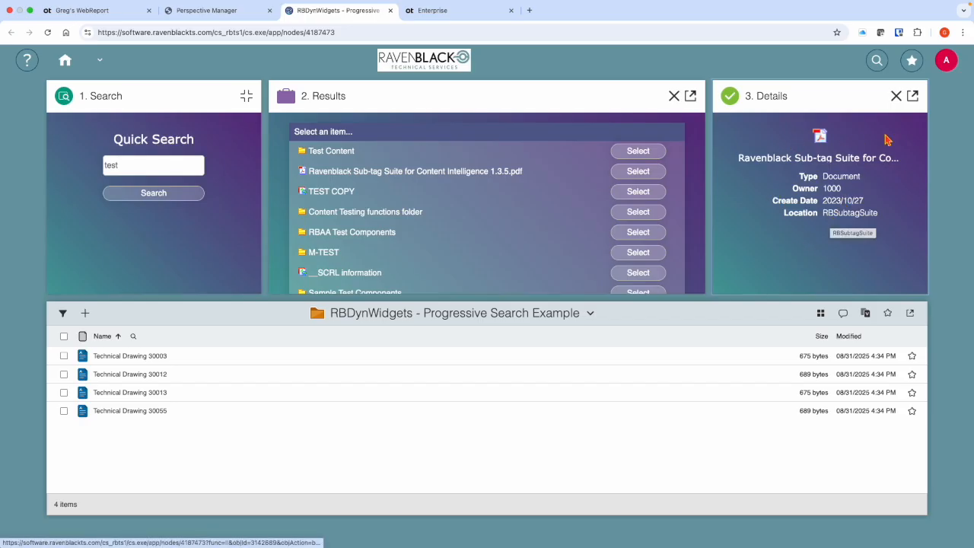
- Expand and restore the Details and Results widgets in turn, and clear all the dynamic widgets from the page
{"action": "left_click", "coordinate": [913, 96]}
{"action": "left_click", "coordinate": [958, 95]}
{"action": "left_click", "coordinate": [691, 96]}
{"action": "left_click", "coordinate": [958, 96]}
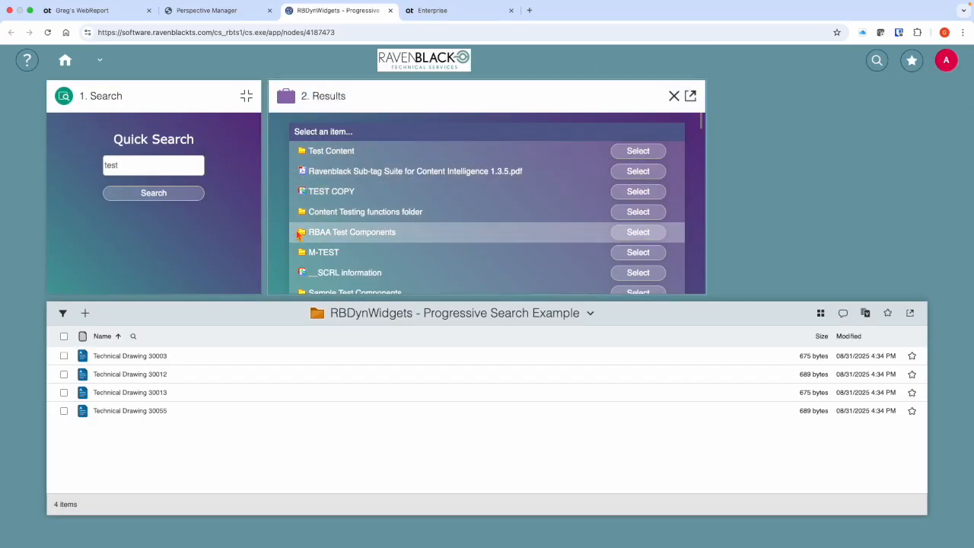
{"action": "left_click", "coordinate": [246, 96]}
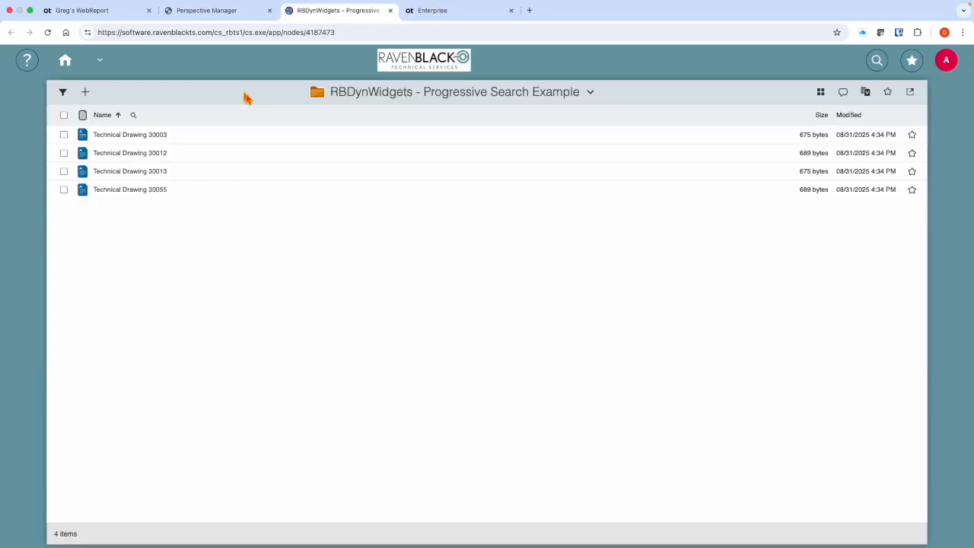